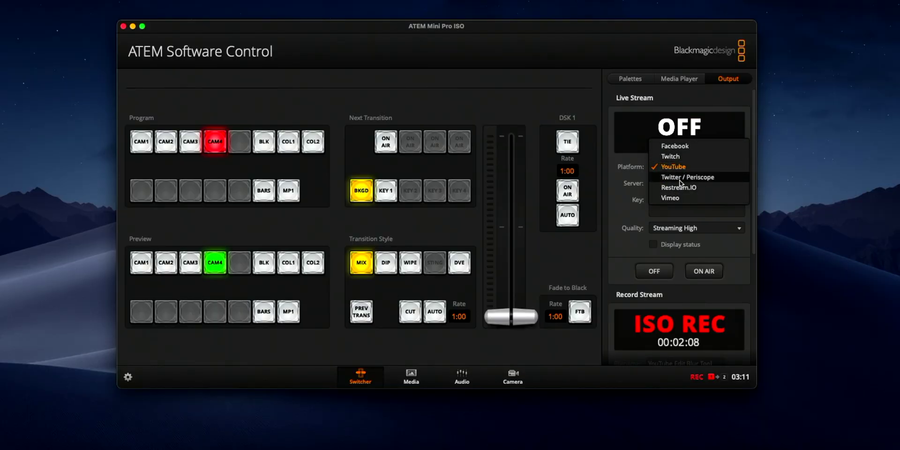
Review YouTube's servers, keeping Primary, then switch the platform to Twitter / Periscope.
left_click(620, 196)
left_click(682, 188)
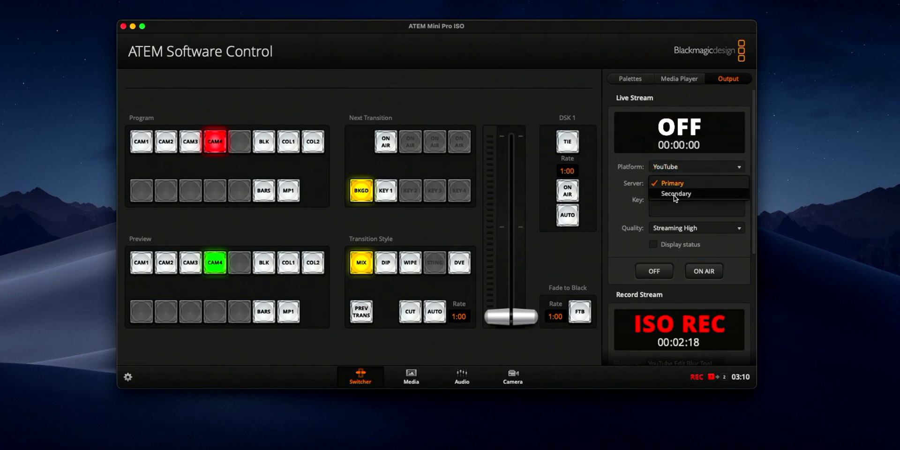
left_click(622, 199)
left_click(697, 169)
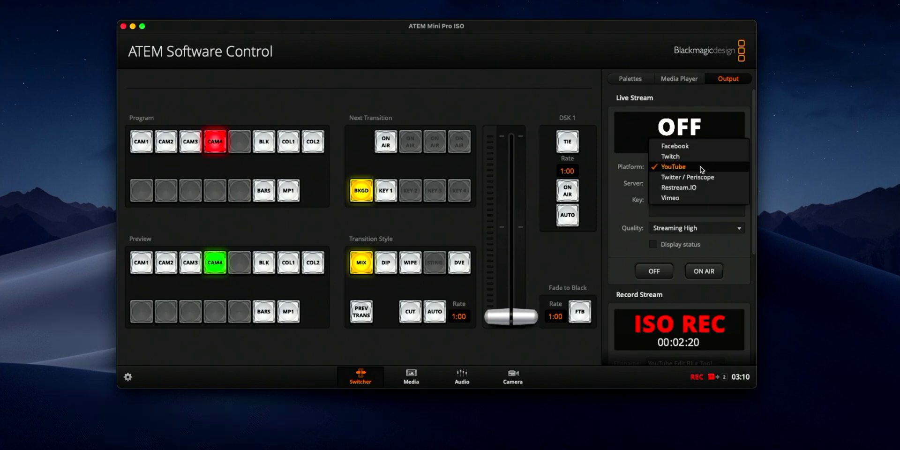
left_click(685, 178)
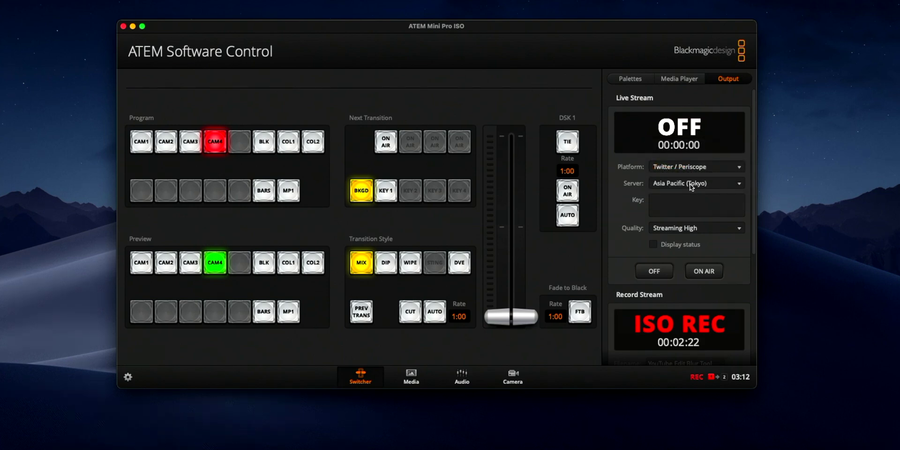
Check the Twitter / Periscope servers (Asia Pacific (Tokyo)), then make Vimeo the platform.
left_click(691, 187)
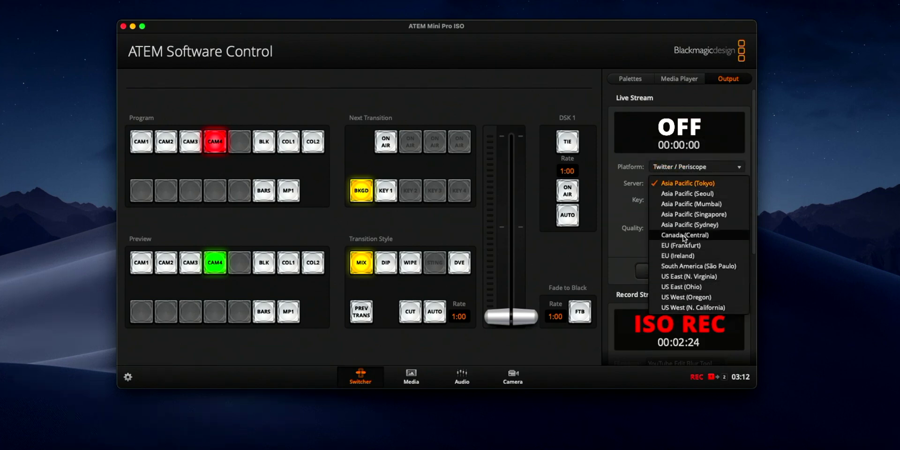
left_click(622, 207)
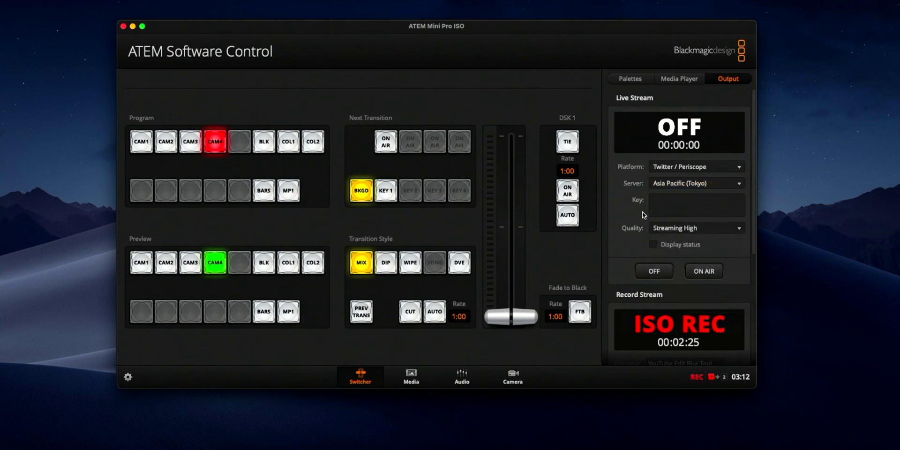
left_click(688, 188)
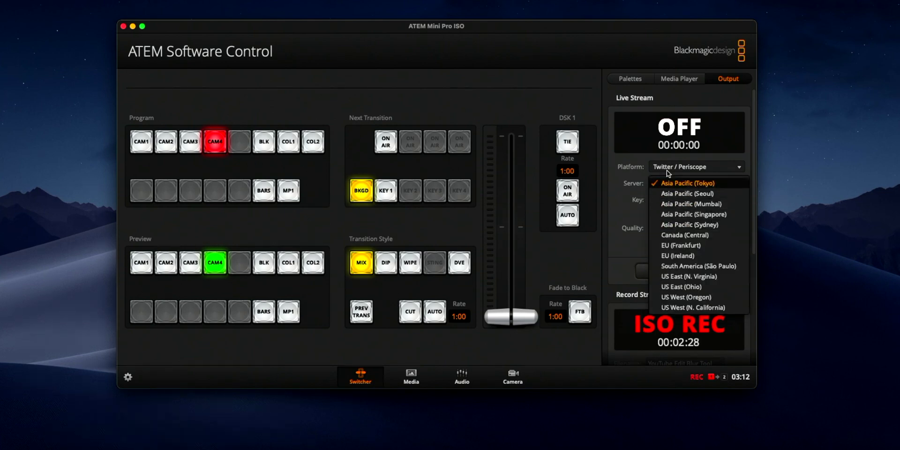
left_click(673, 170)
left_click(674, 169)
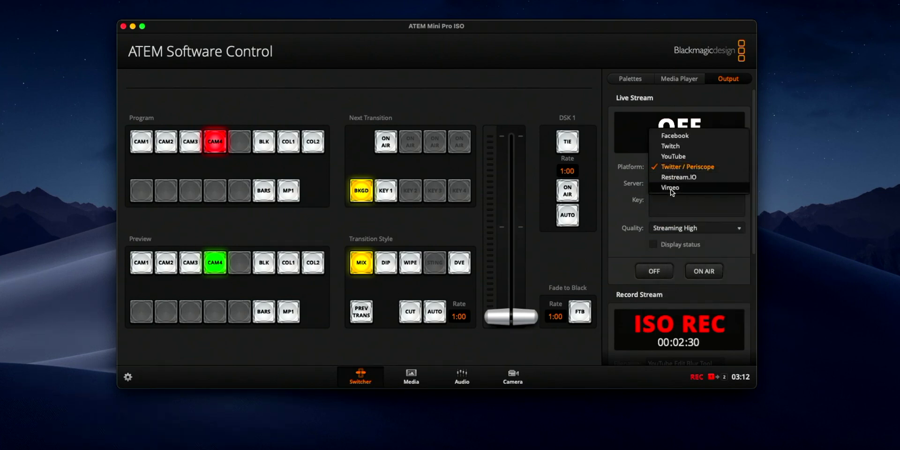
left_click(673, 188)
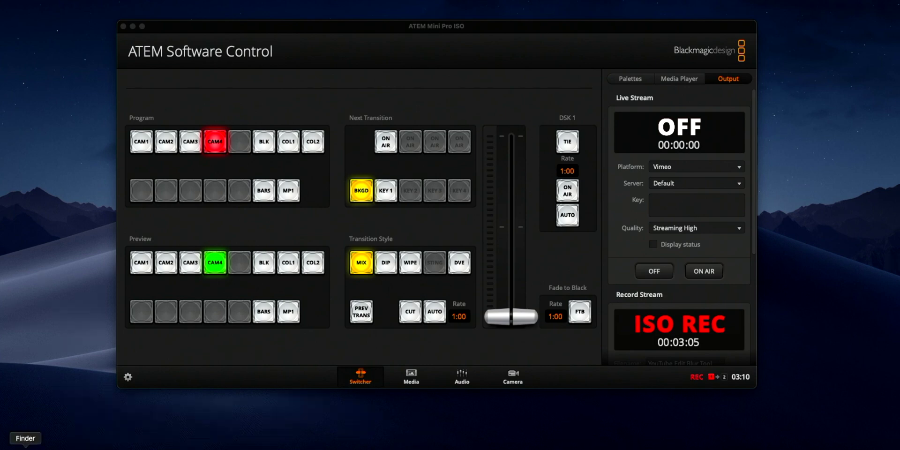
Browse Macintosh HD > Library > Application Support > Blackmagic Design > Switchers in Finder.
left_click(25, 446)
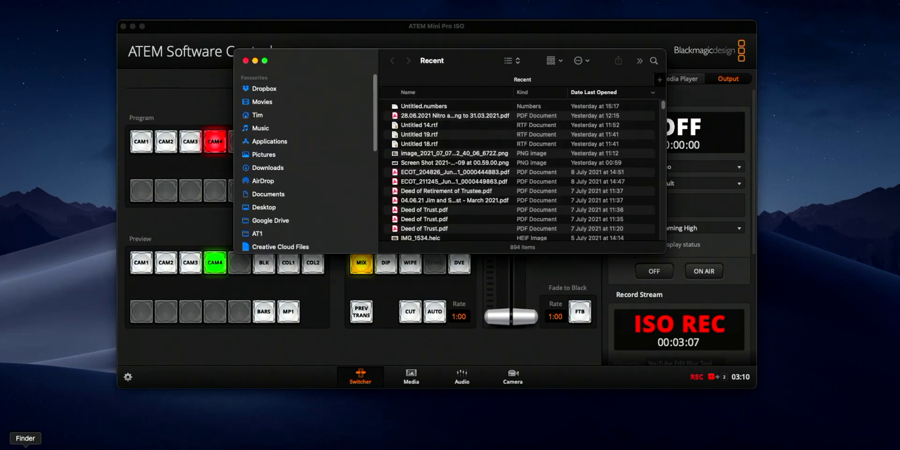
scroll(340, 145, "down", 3)
left_click(271, 217)
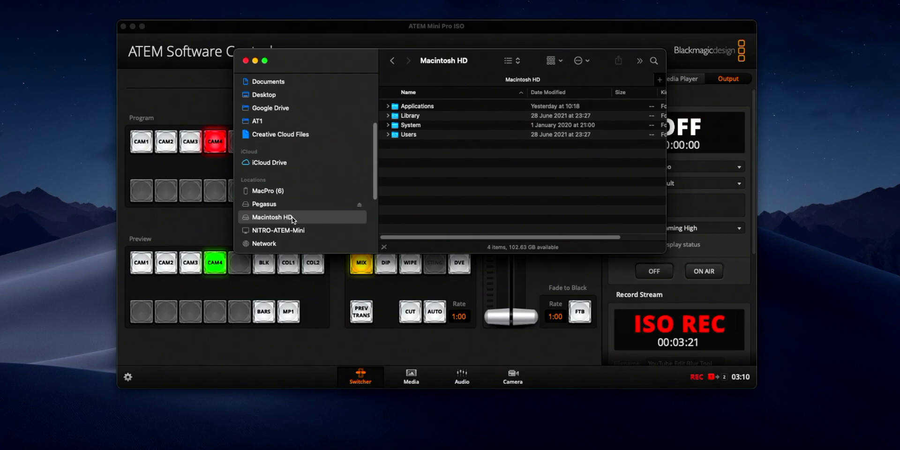
double_click(414, 115)
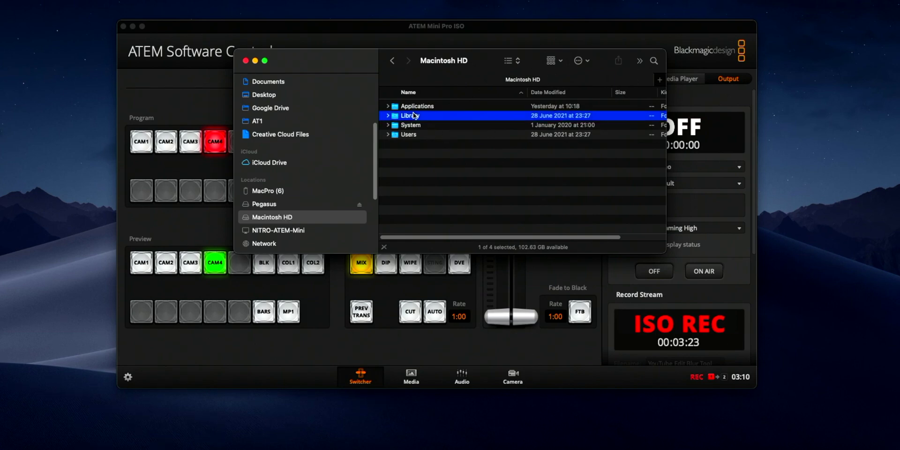
double_click(426, 125)
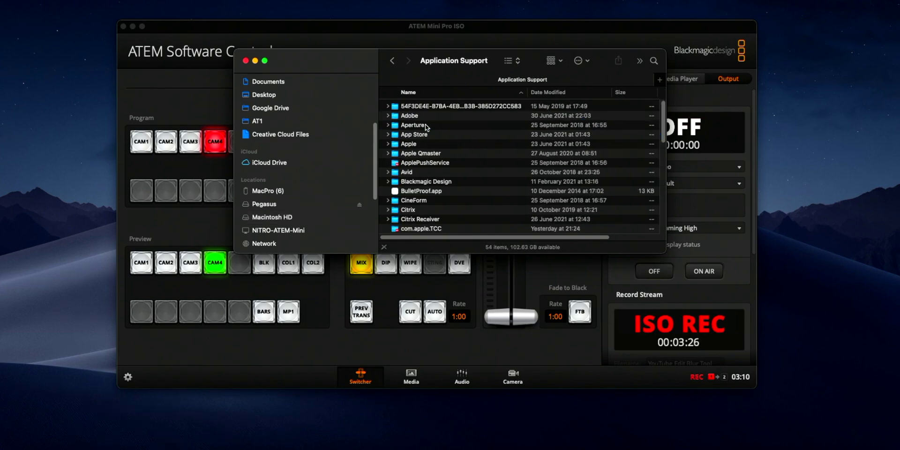
double_click(429, 183)
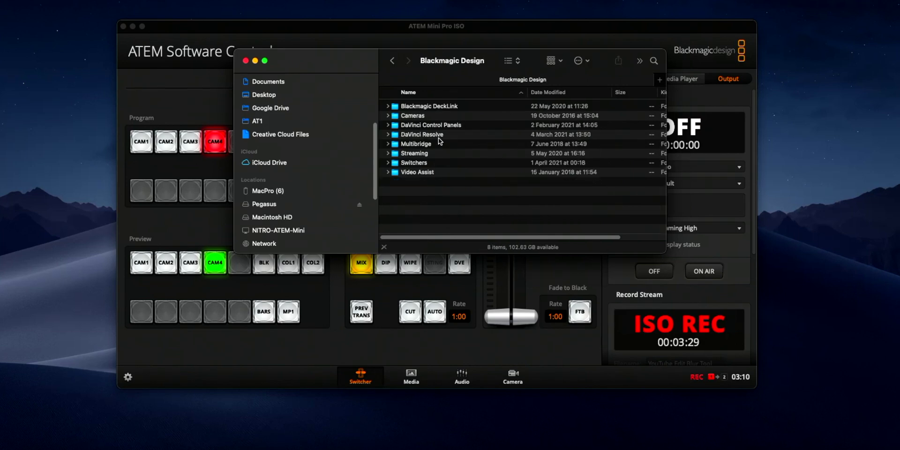
double_click(414, 162)
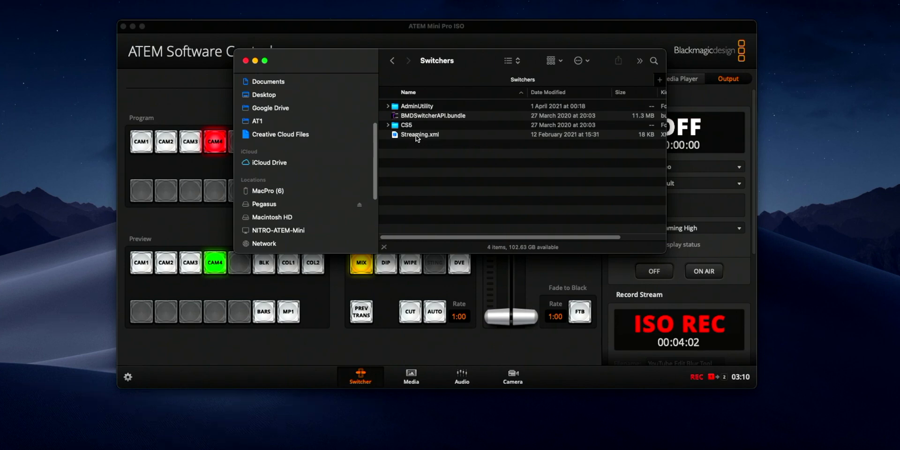
Open Streaming.xml from the Switchers folder in the code editor.
double_click(415, 134)
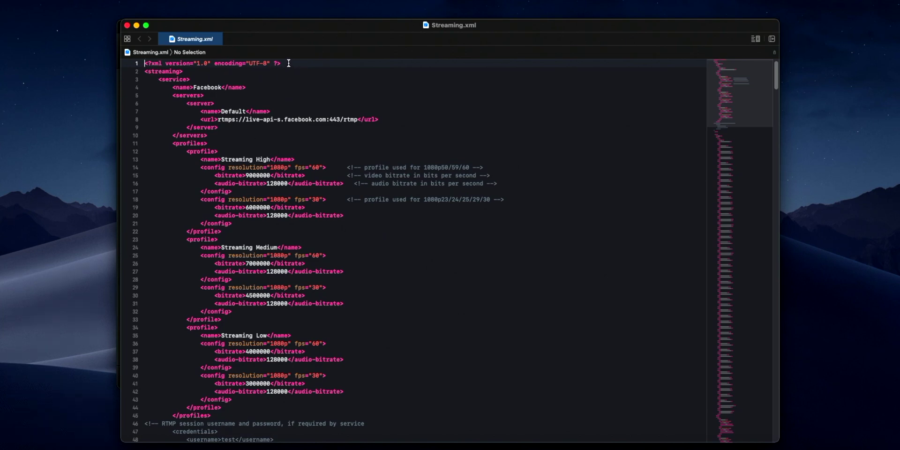
key("Down")
key("Down")
key("Down")
key("Down")
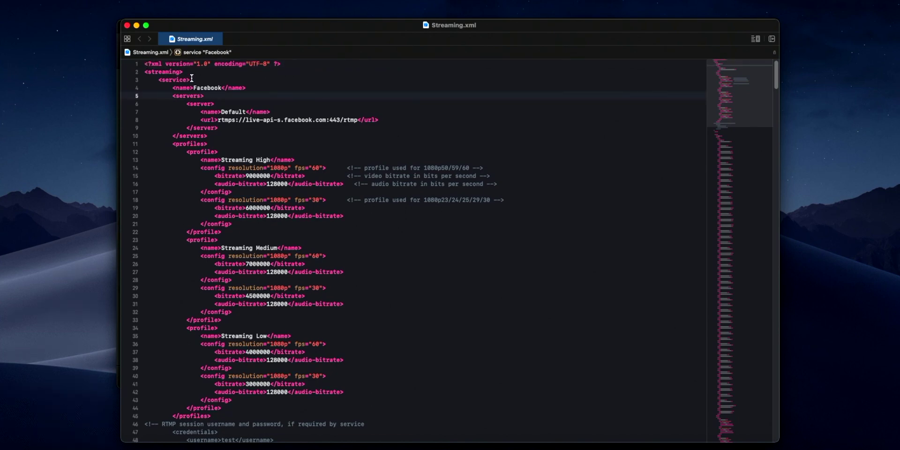
left_click_drag(189, 74, 144, 75)
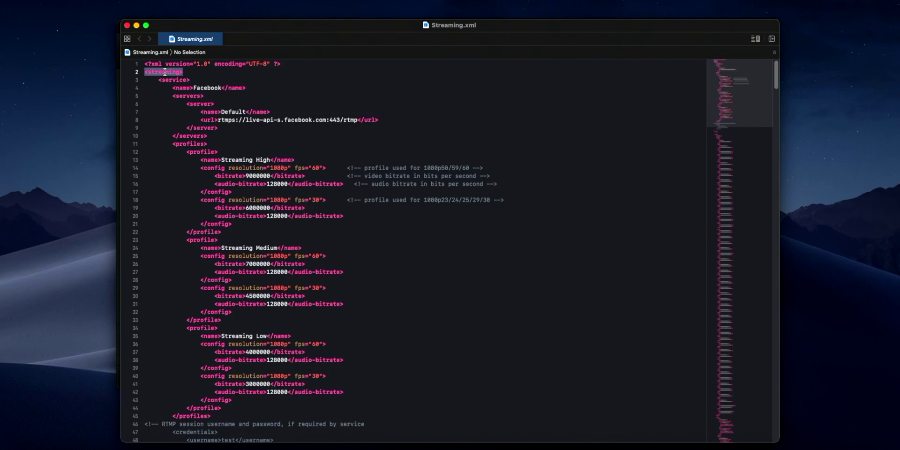
scroll(224, 94, "down", 20)
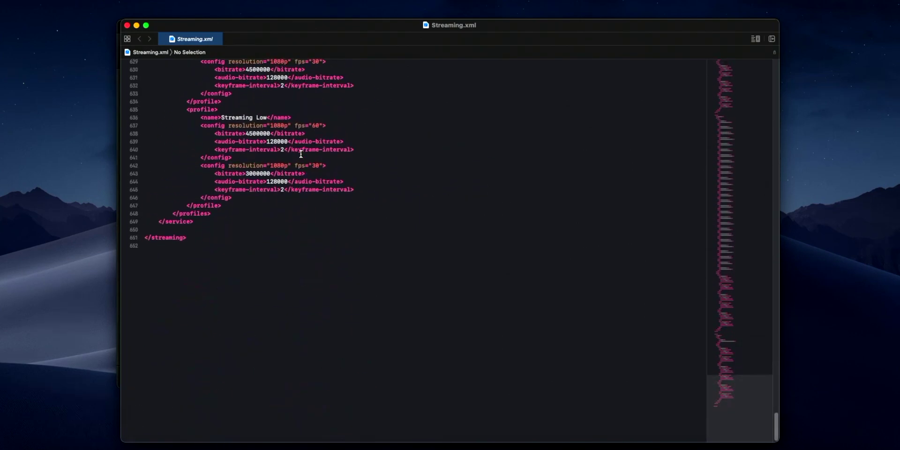
scroll(182, 235, "up", 20)
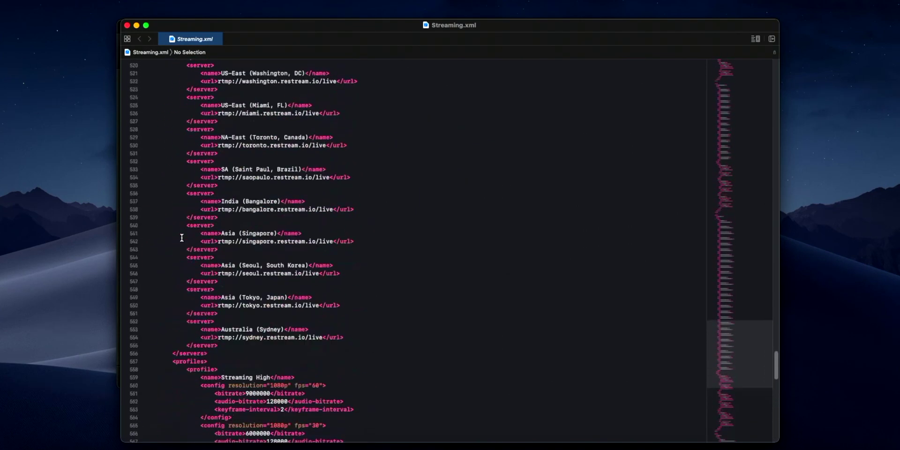
scroll(182, 238, "up", 13)
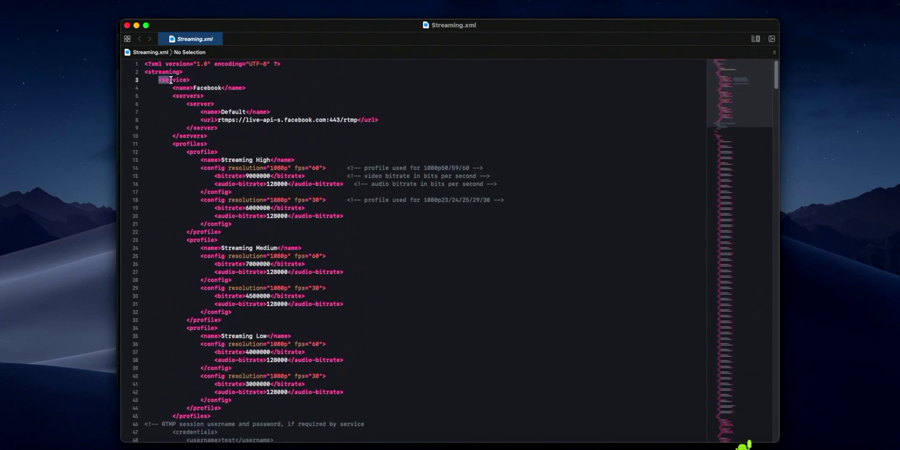
left_click(192, 81)
scroll(193, 83, "down", 5)
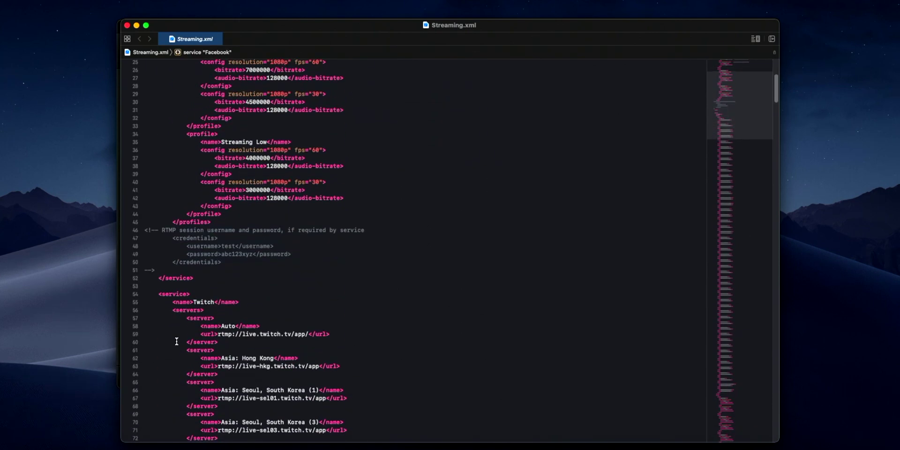
scroll(194, 277, "up", 5)
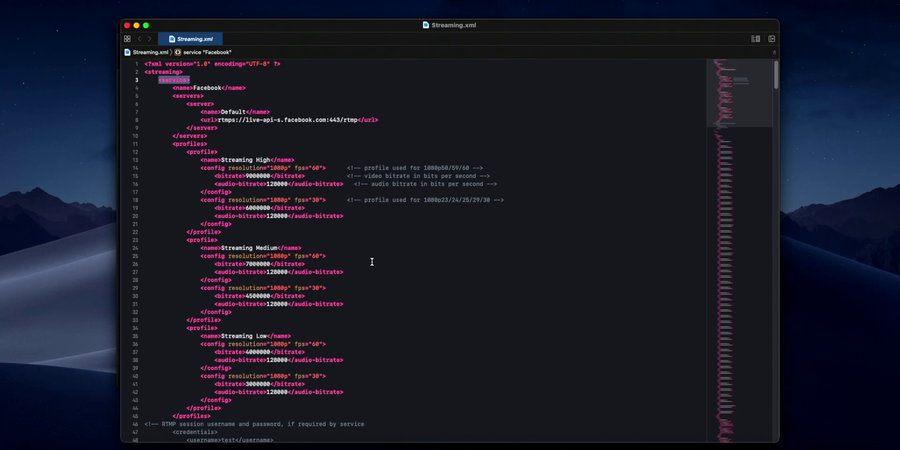
Enlarge the editor and select the whole Vimeo <service> block for copying.
scroll(372, 261, "down", 20)
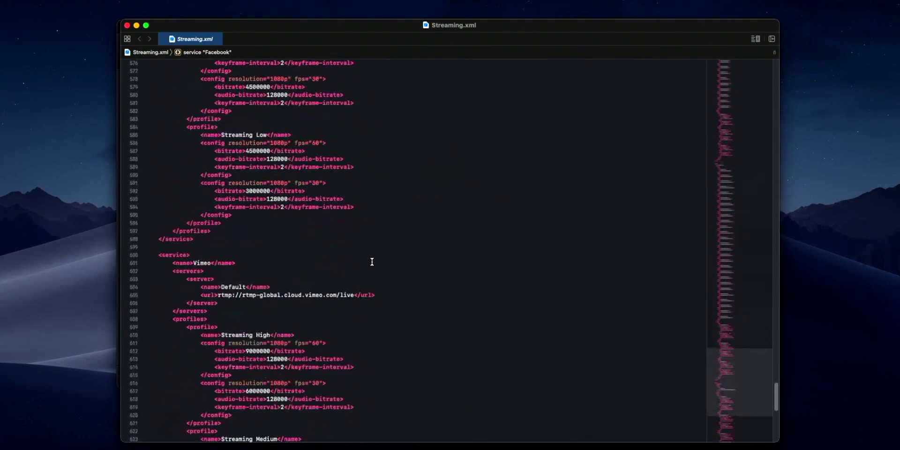
scroll(372, 261, "down", 10)
scroll(372, 261, "up", 8)
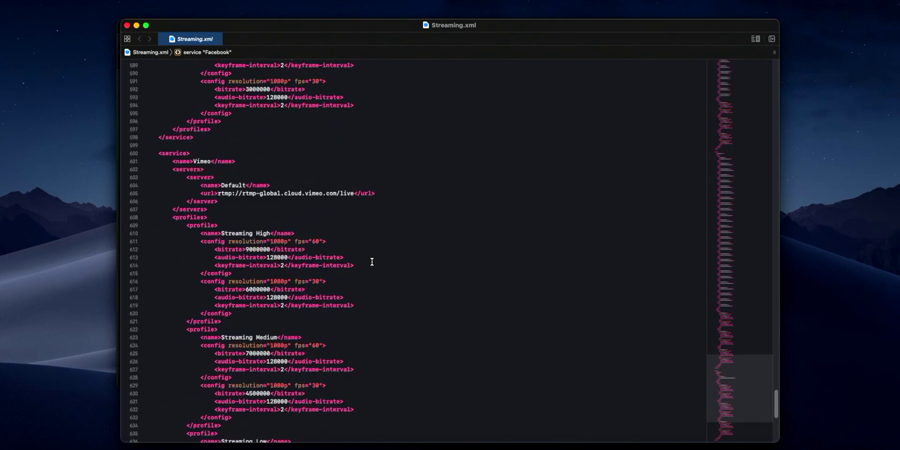
scroll(372, 262, "down", 5)
scroll(372, 261, "up", 2)
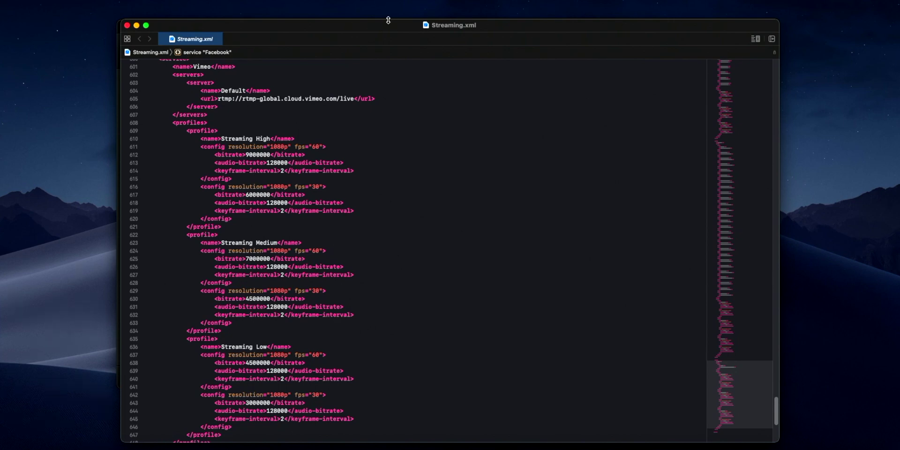
left_click_drag(388, 19, 388, 0)
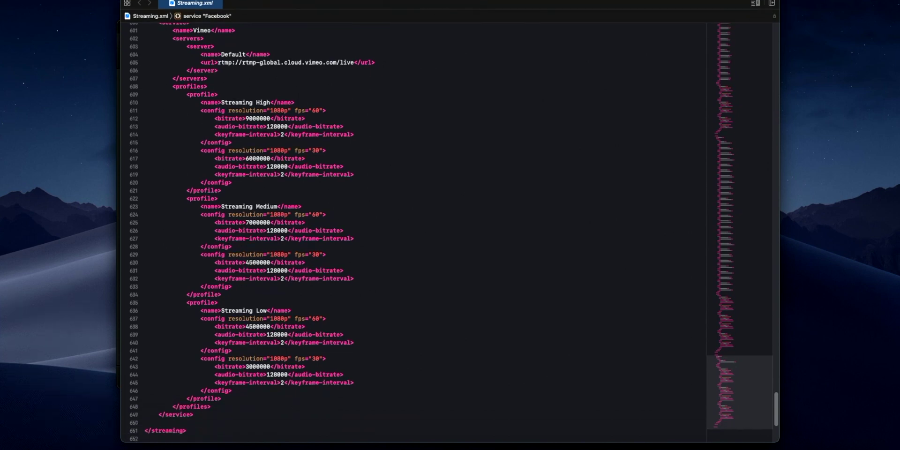
scroll(343, 249, "up", 1)
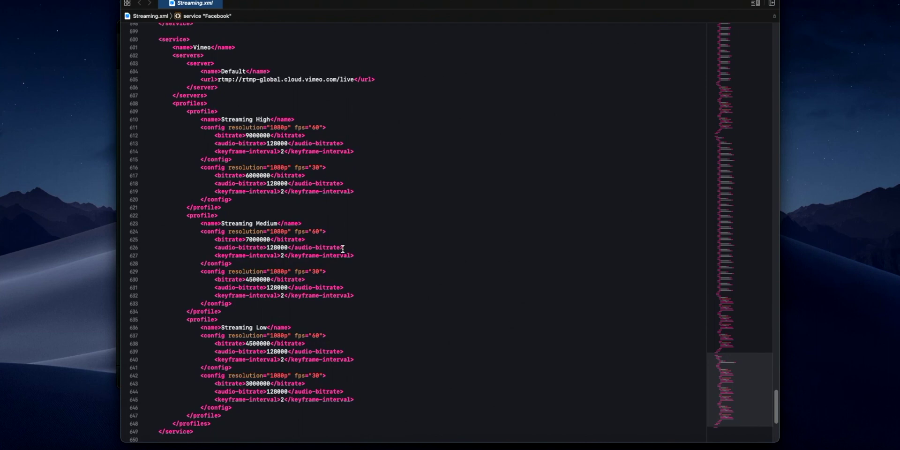
left_click(320, 118)
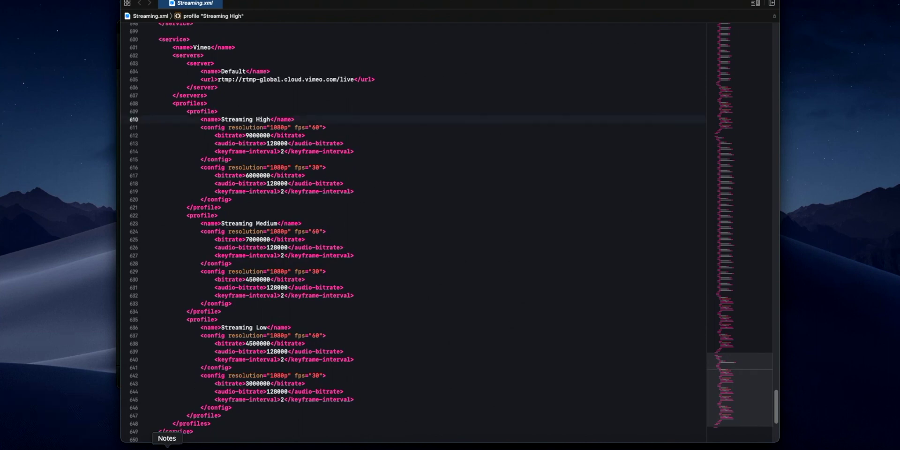
left_click_drag(198, 435, 144, 32)
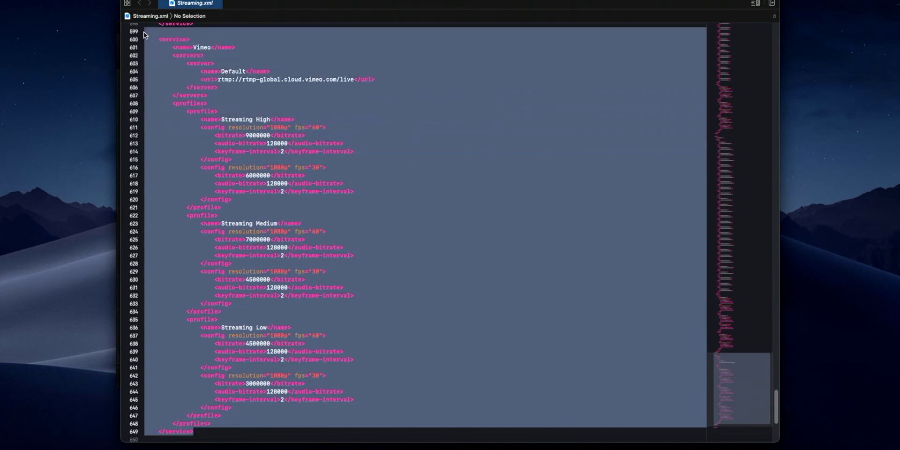
Paste a copy of the Vimeo service block right after its closing </service> tag.
left_click(143, 32)
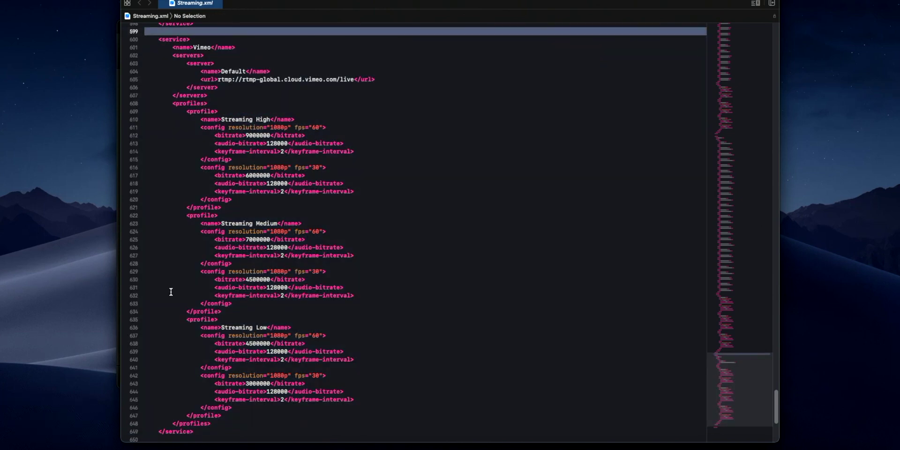
scroll(170, 291, "down", 5)
scroll(170, 291, "down", 1)
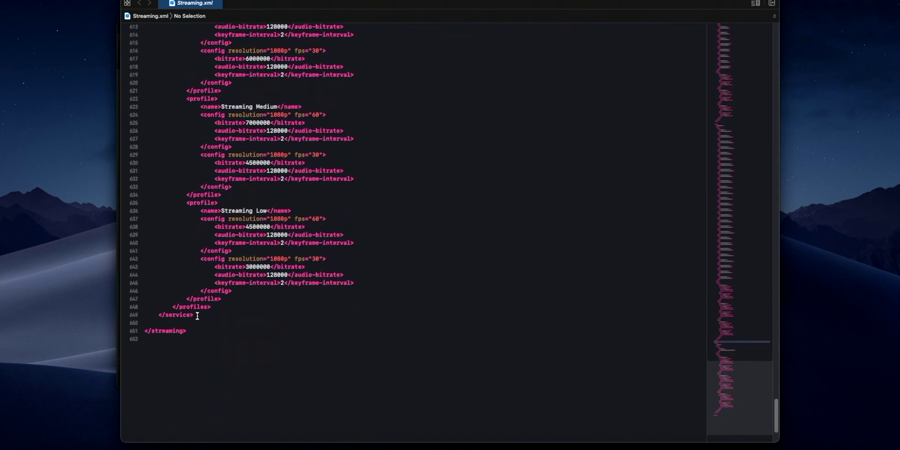
left_click(197, 316)
key("super+v")
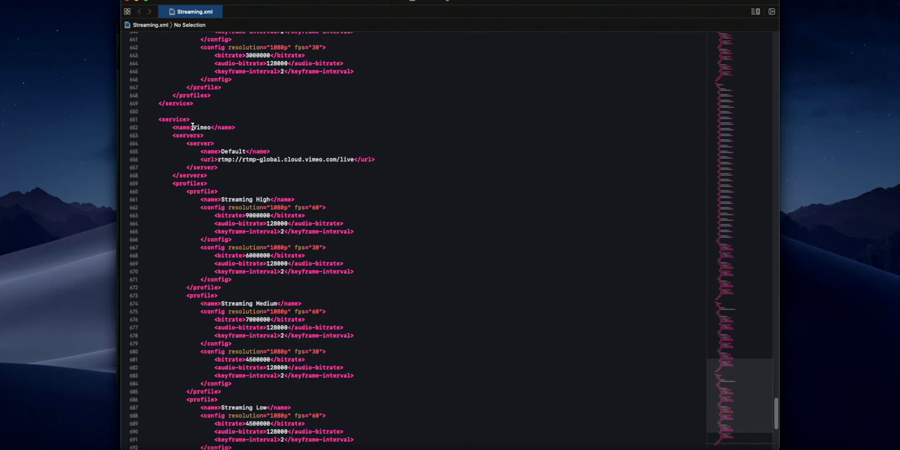
Rename the copied service to 'Custom RTMP' and select the Vimeo host in its URL.
left_click_drag(192, 127, 212, 128)
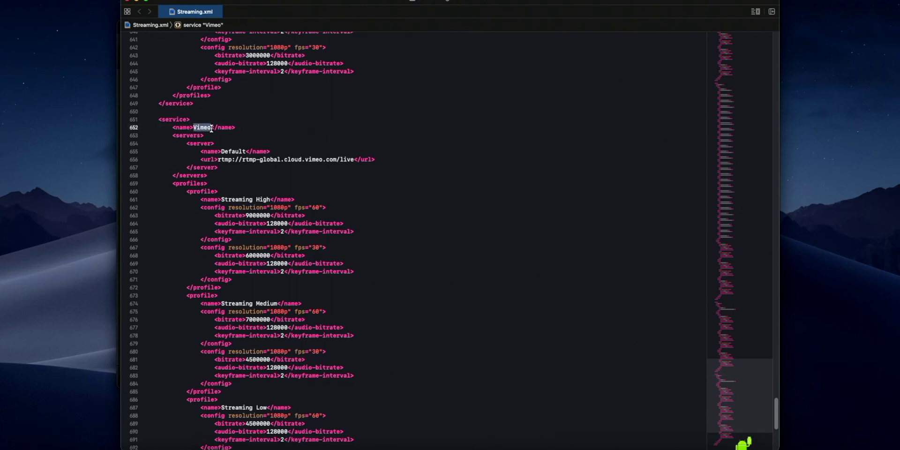
type("Cu")
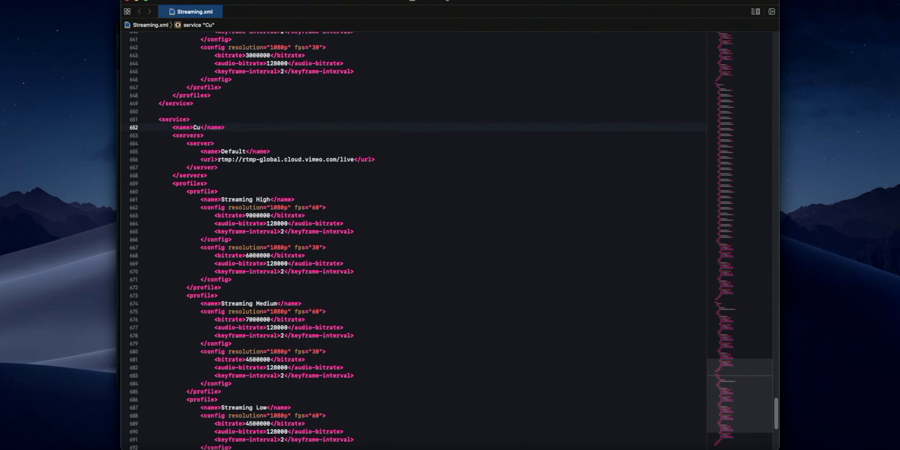
type("stom RTMP")
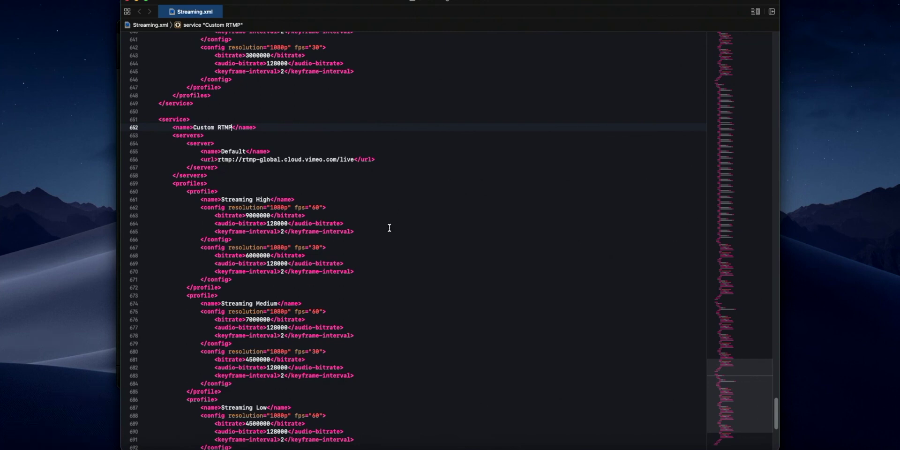
scroll(389, 228, "down", 5)
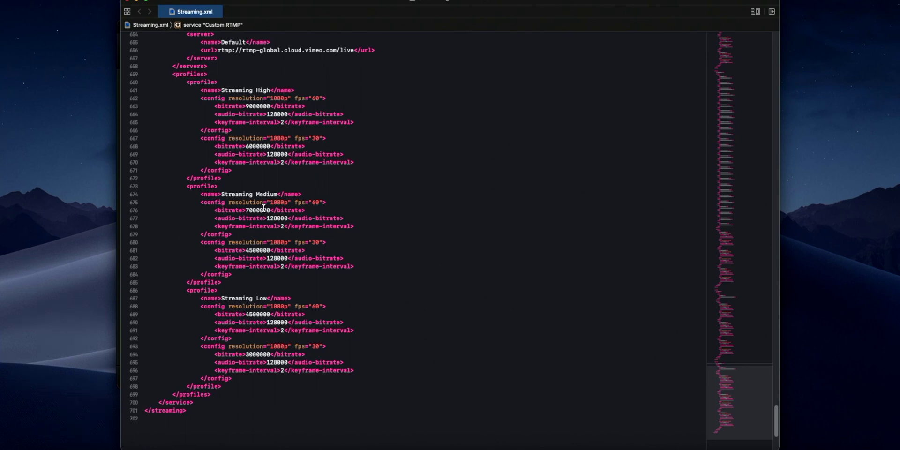
scroll(263, 207, "up", 5)
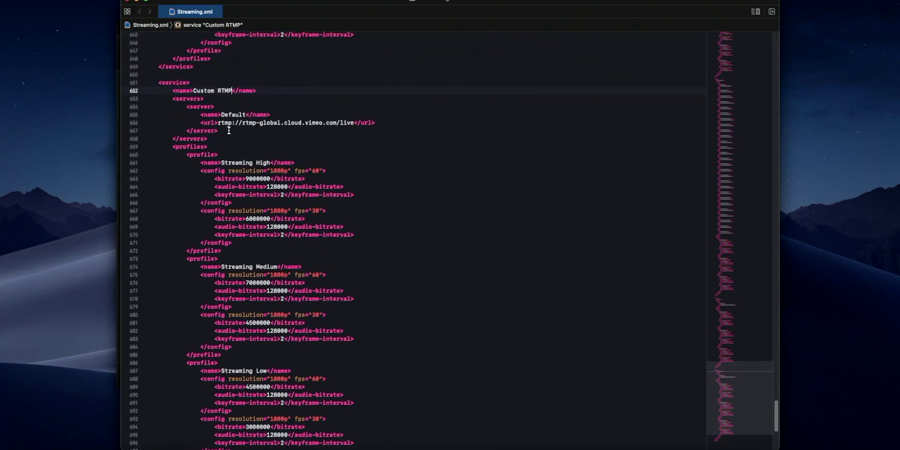
left_click_drag(220, 122, 351, 120)
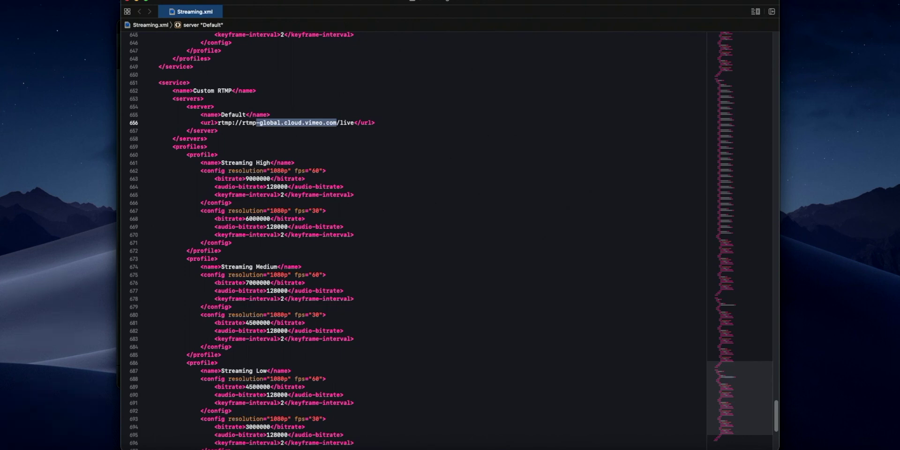
Replace the Vimeo host with '.mynetwork' so the URL reads rtmp://rtmp.mynetwork/live.
type(".mynetwork")
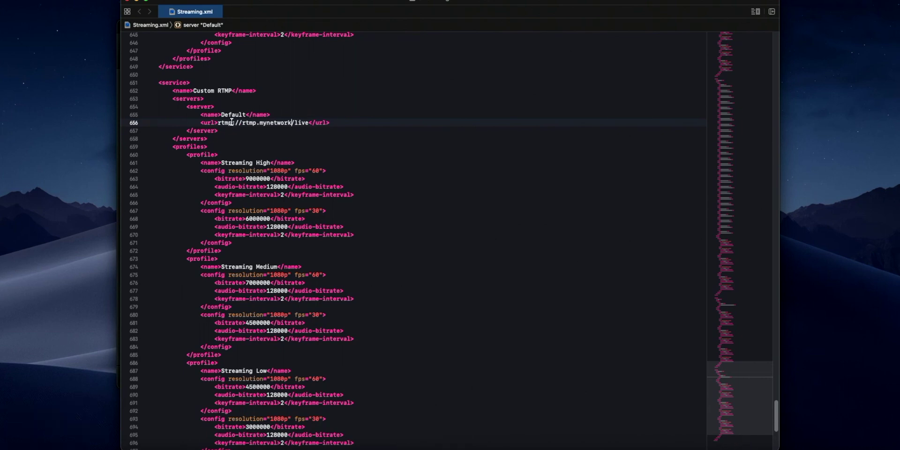
left_click_drag(231, 121, 217, 122)
Close the Streaming.xml editor and its file browser, returning to ATEM Software Control.
left_click(130, 2)
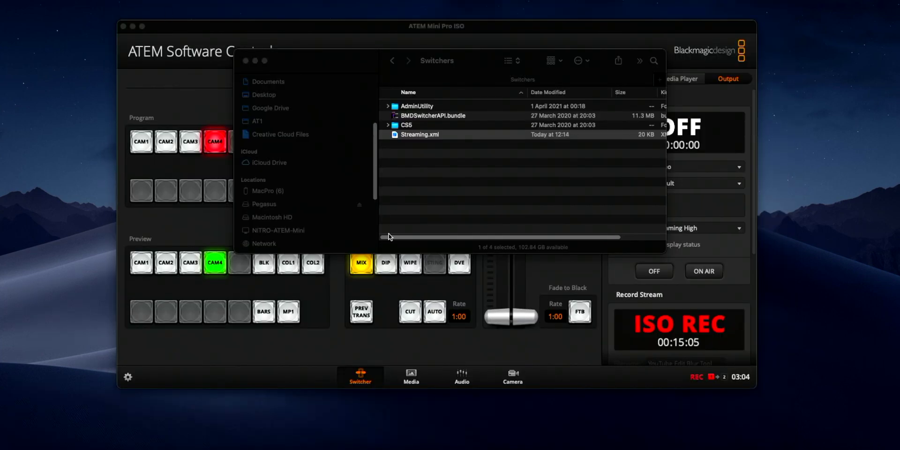
key("Return")
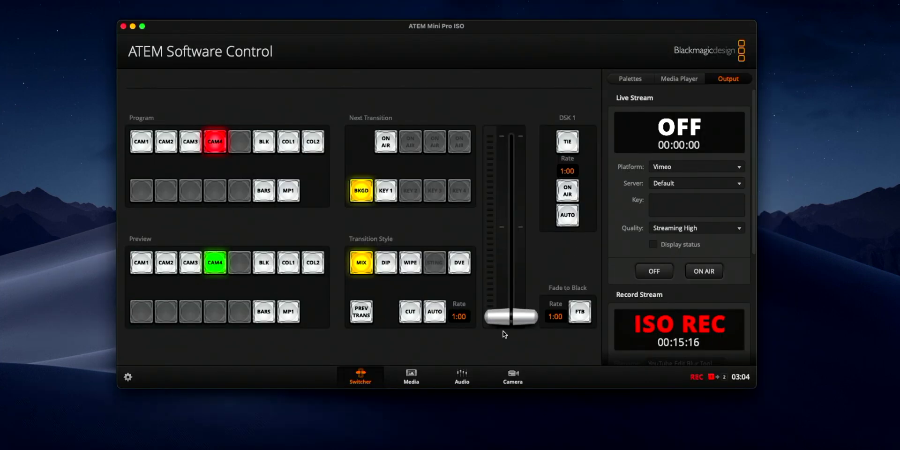
left_click(124, 26)
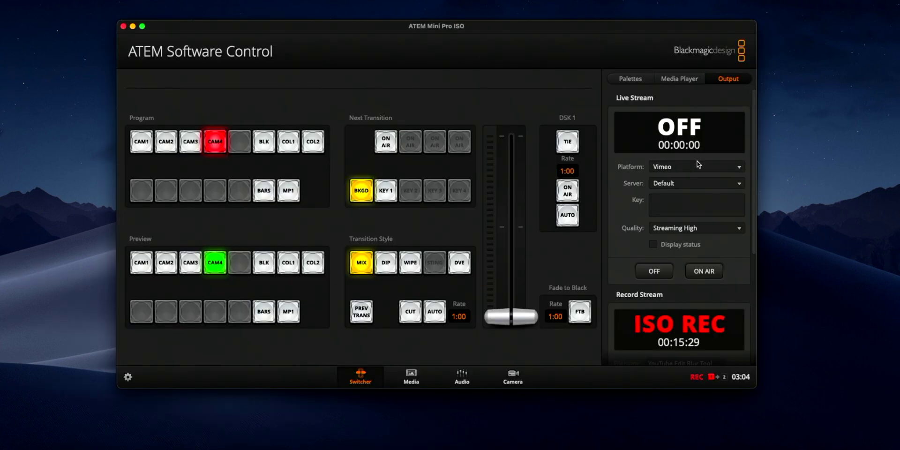
Choose Custom RTMP as the platform, keeping the Default server and Streaming High quality.
left_click(694, 169)
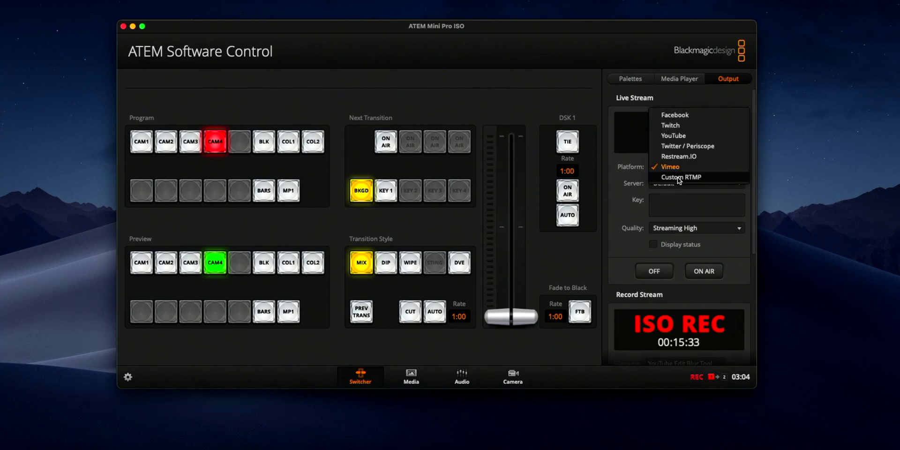
left_click(679, 181)
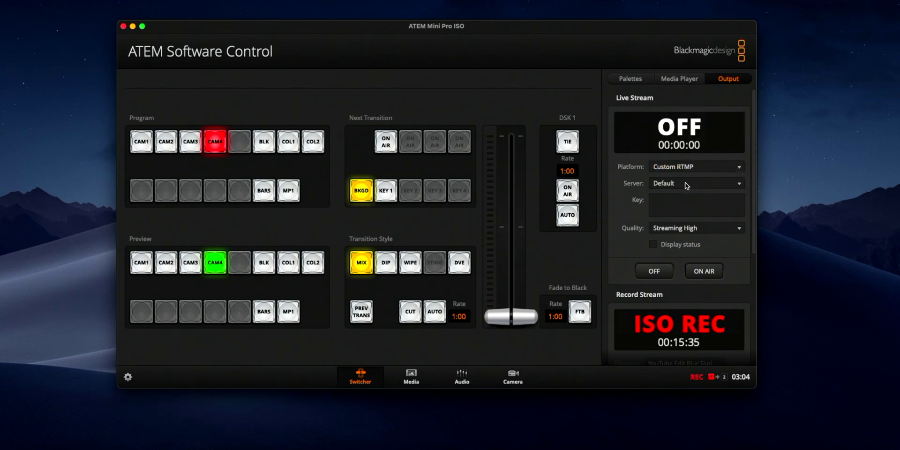
left_click(686, 185)
left_click(686, 184)
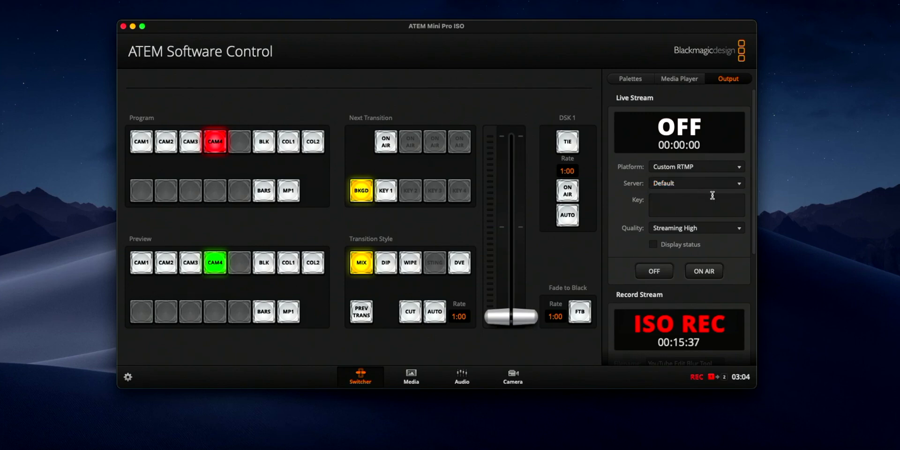
left_click(681, 227)
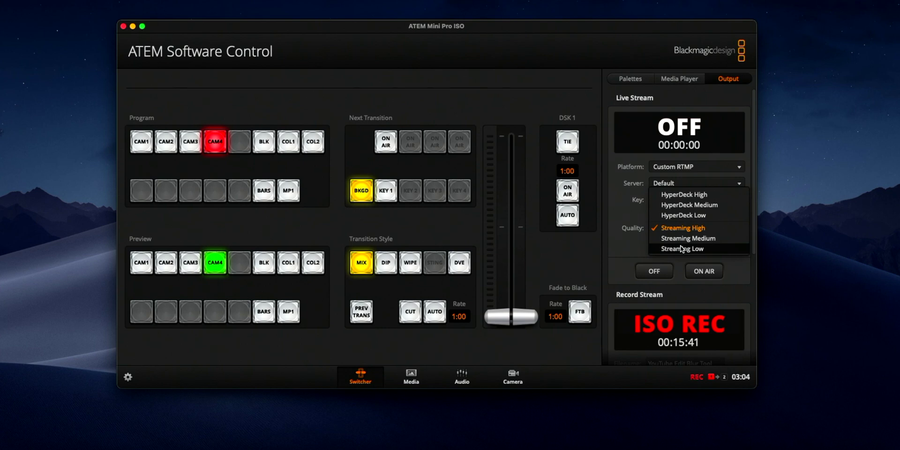
left_click(631, 241)
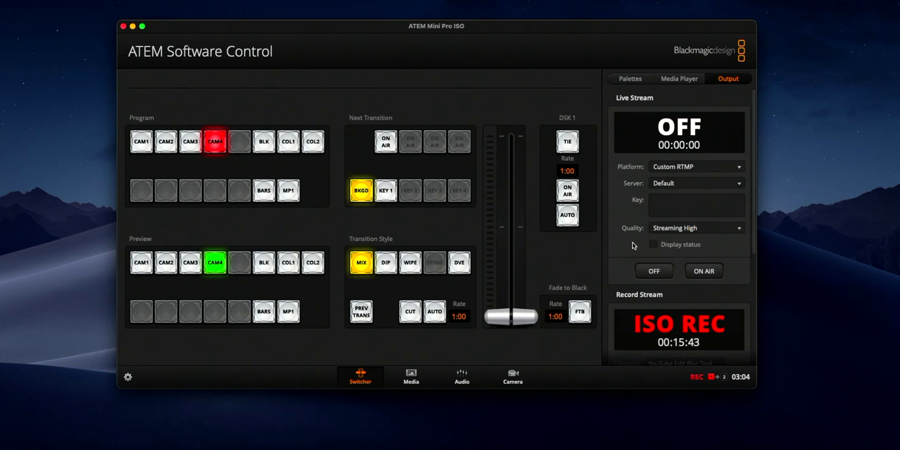